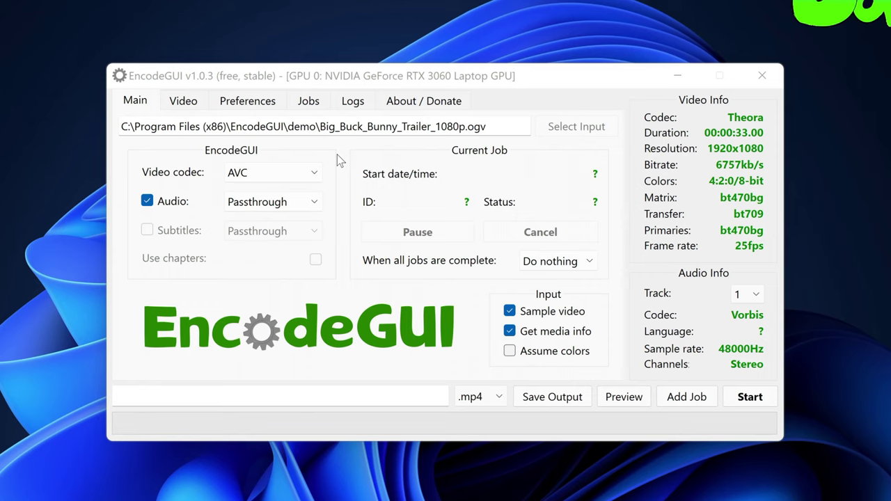
- Keep AVC as the video codec and bring up its encoding settings
{"action": "left_click", "coordinate": [319, 172]}
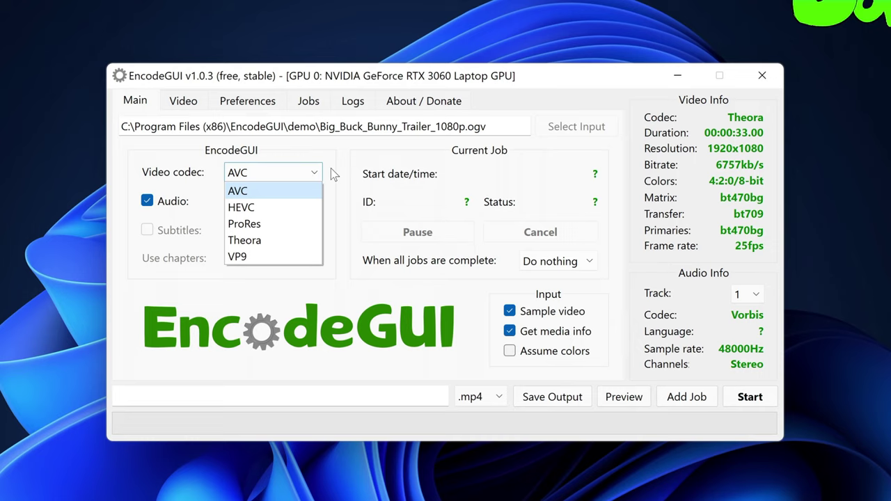
{"action": "left_click", "coordinate": [298, 194]}
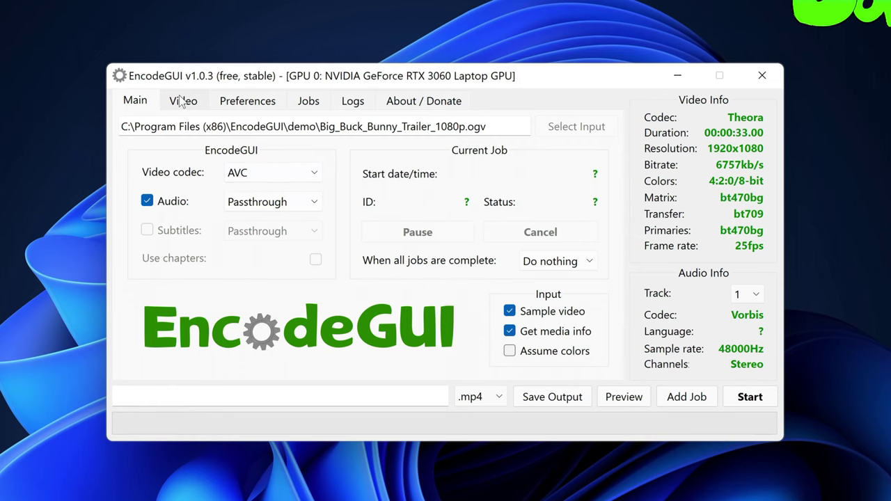
{"action": "left_click", "coordinate": [181, 101]}
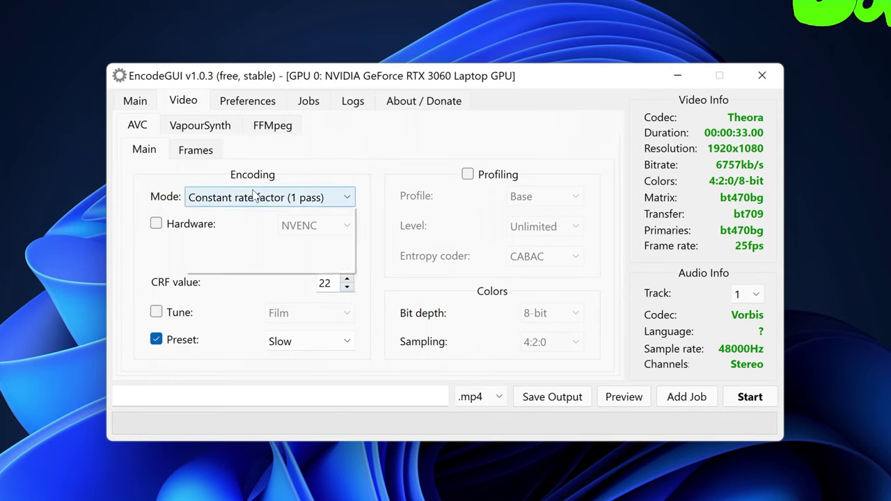
- Switch the AVC encoding mode to Average bitrate (1 pass) at bitrate 2000
{"action": "left_click", "coordinate": [273, 197]}
{"action": "left_click", "coordinate": [277, 232]}
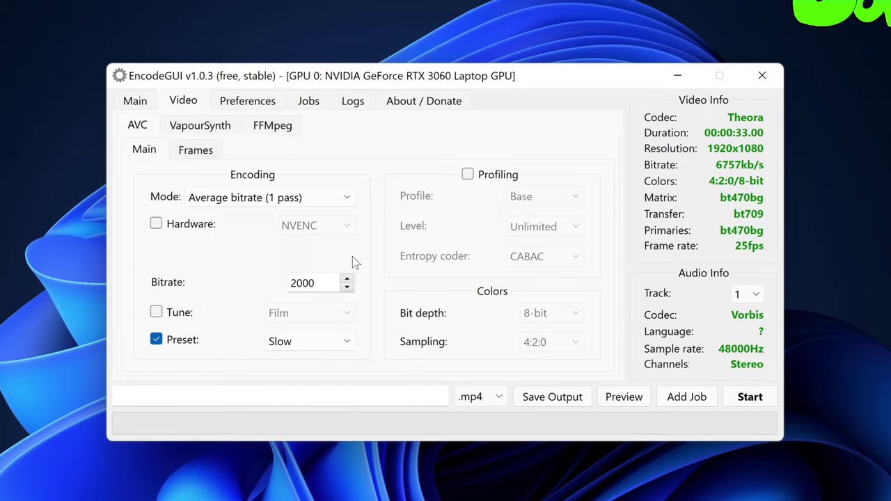
{"action": "left_click", "coordinate": [327, 198]}
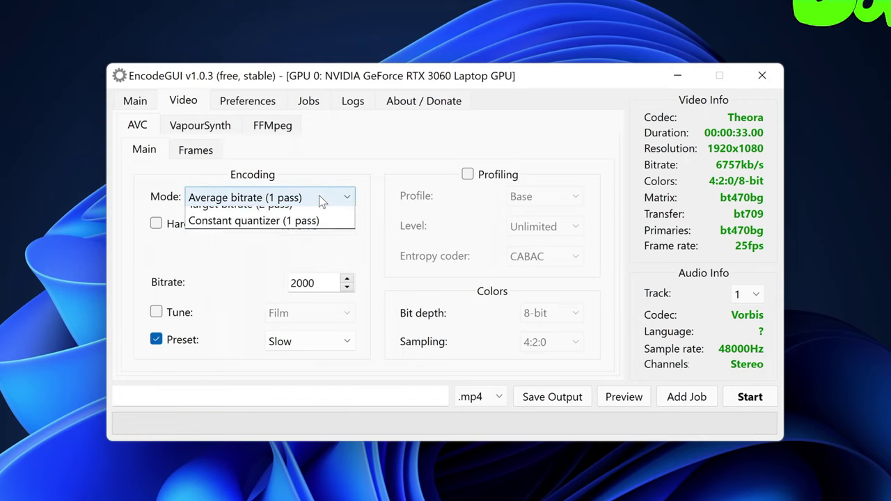
- Pick Target bitrate (2 pass), then settle on Constant quantizer (1 pass) with strength 22
{"action": "left_click", "coordinate": [324, 246]}
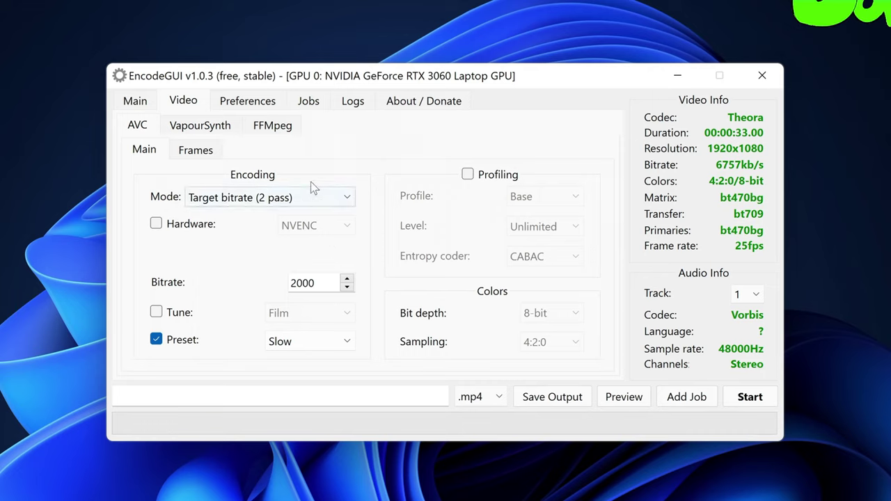
{"action": "left_click", "coordinate": [312, 196]}
{"action": "left_click", "coordinate": [310, 265]}
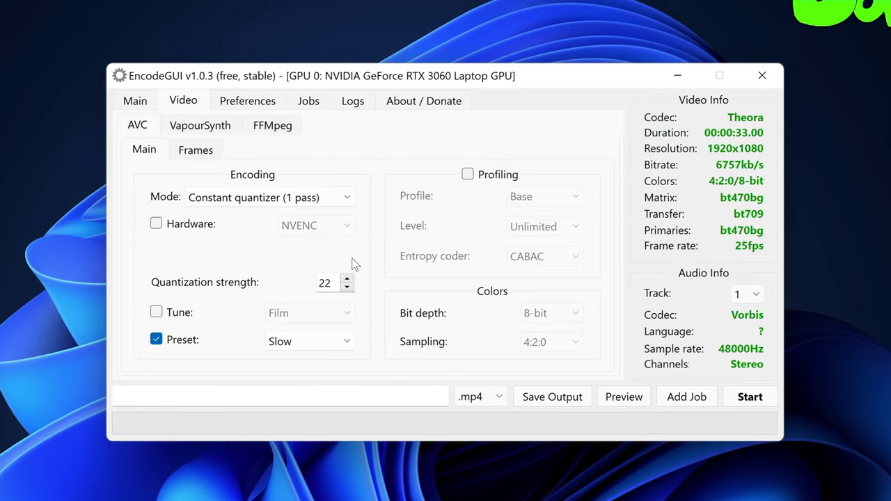
{"action": "left_click", "coordinate": [210, 227]}
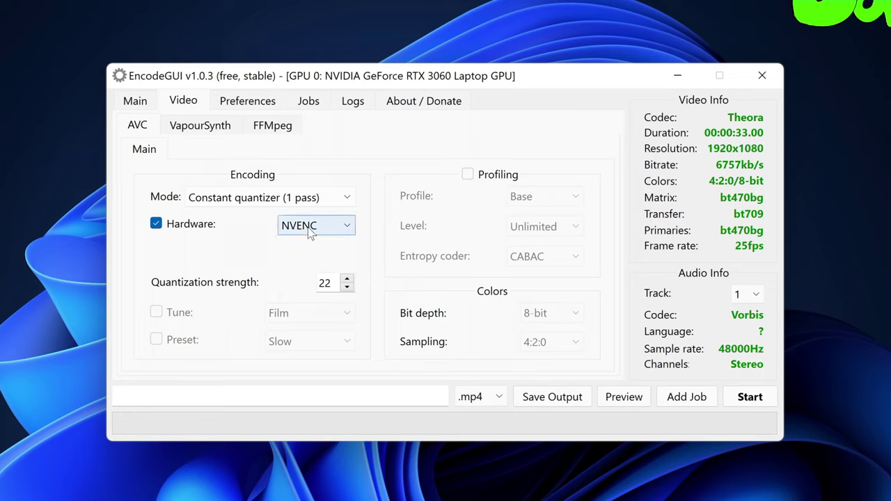
{"action": "left_click", "coordinate": [343, 225]}
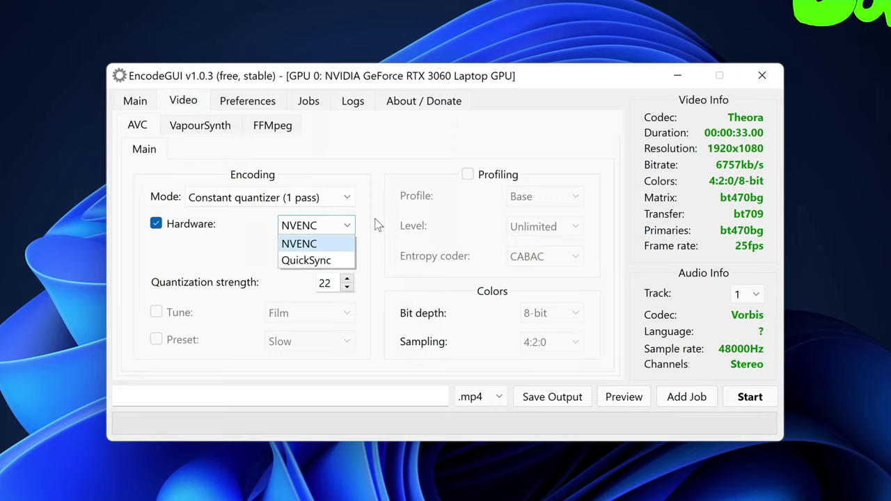
{"action": "left_click", "coordinate": [376, 225]}
{"action": "left_click", "coordinate": [198, 223]}
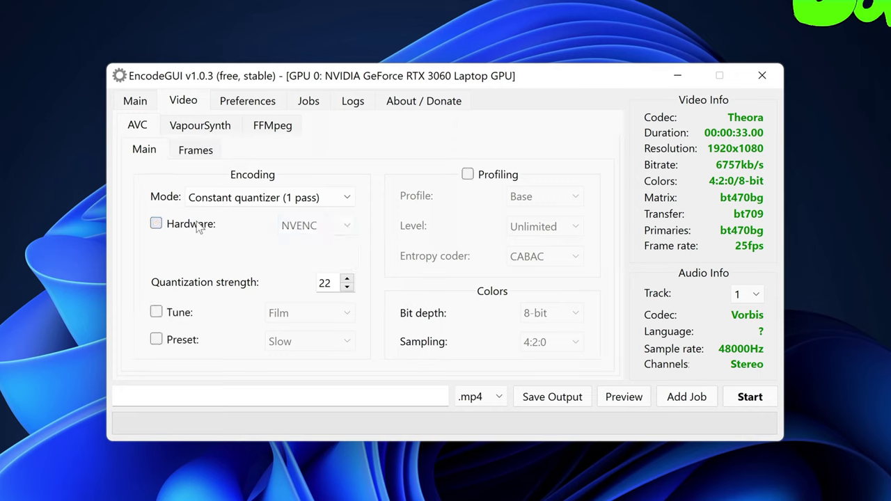
{"action": "left_click", "coordinate": [183, 315]}
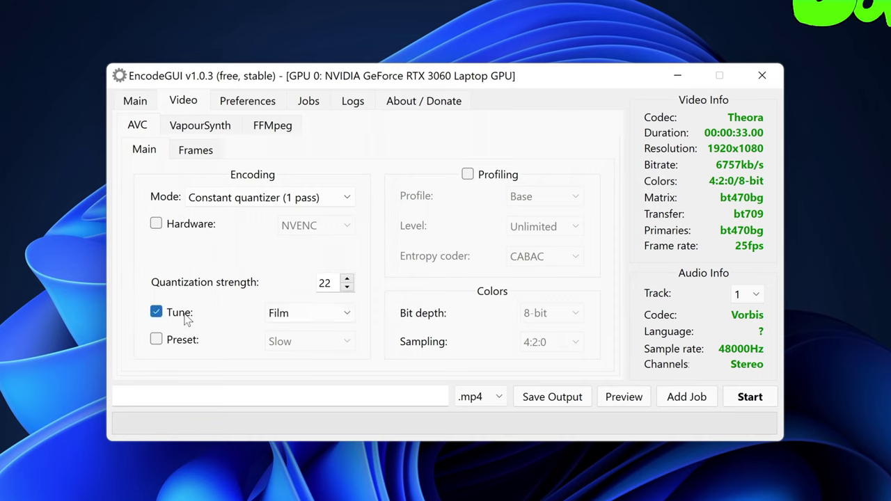
{"action": "left_click", "coordinate": [301, 313]}
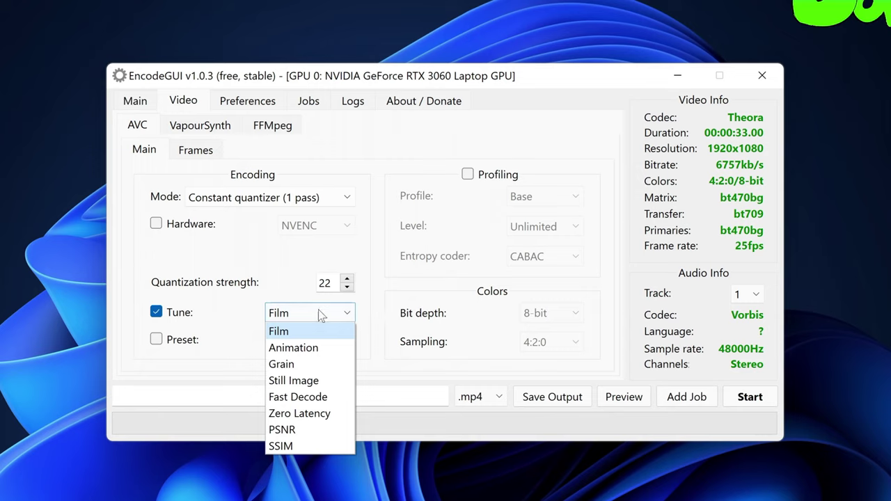
{"action": "left_click", "coordinate": [198, 312]}
{"action": "left_click", "coordinate": [182, 342]}
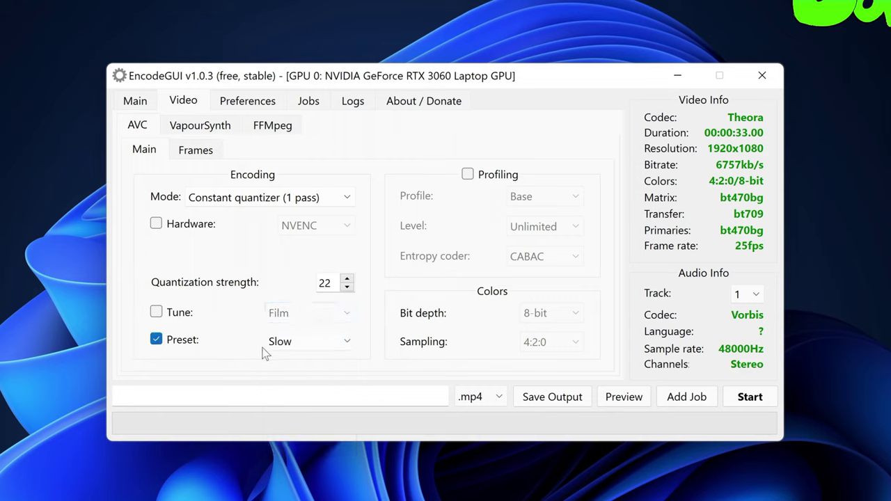
{"action": "left_click", "coordinate": [325, 341]}
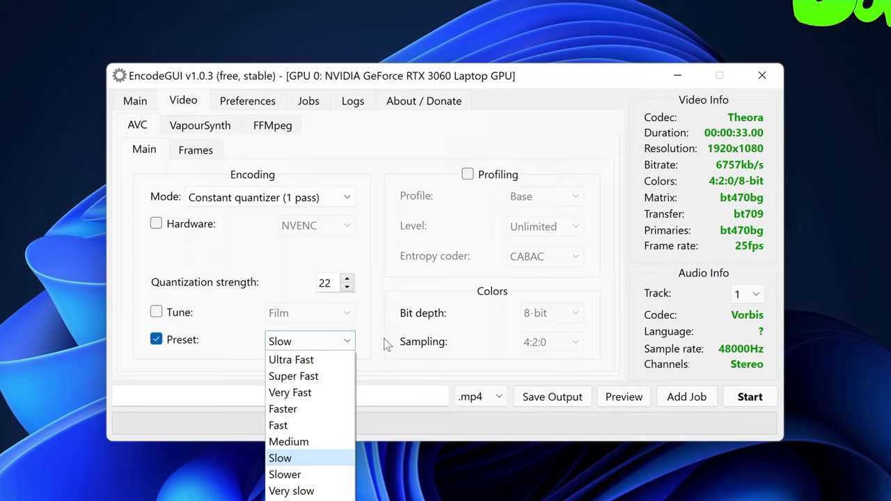
{"action": "left_click", "coordinate": [149, 344]}
{"action": "left_click", "coordinate": [155, 340]}
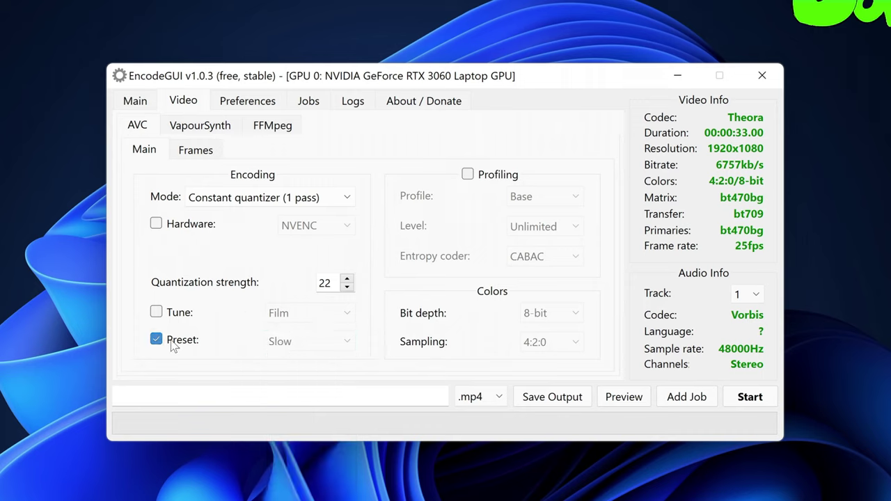
- Enable AVC profiling with Base profile and CABAC entropy coding, and view the frame settings
{"action": "left_click", "coordinate": [486, 176]}
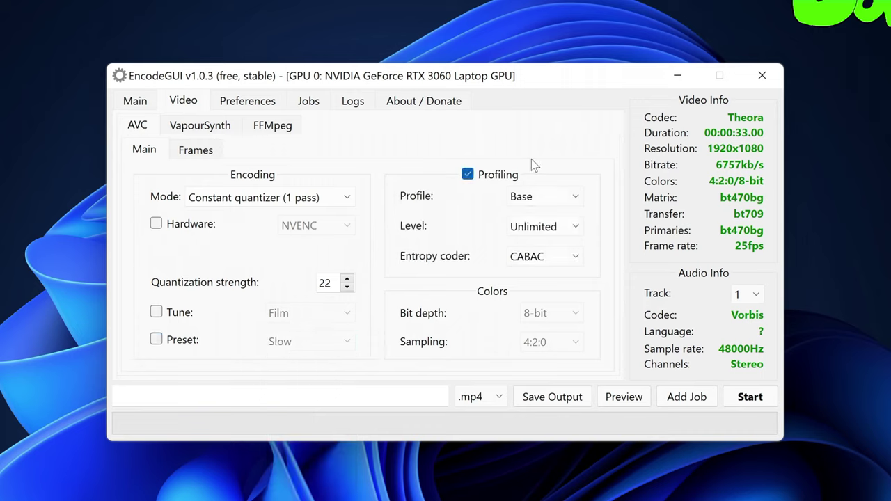
{"action": "left_click", "coordinate": [555, 197]}
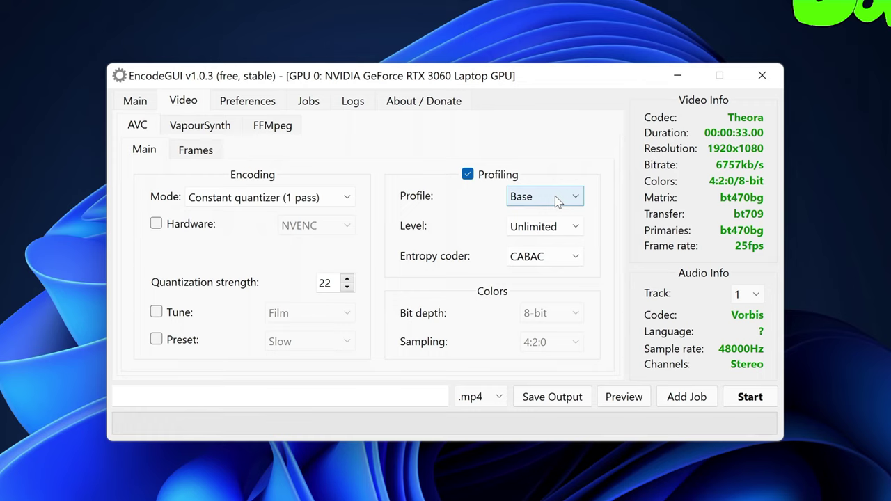
{"action": "left_click", "coordinate": [585, 202]}
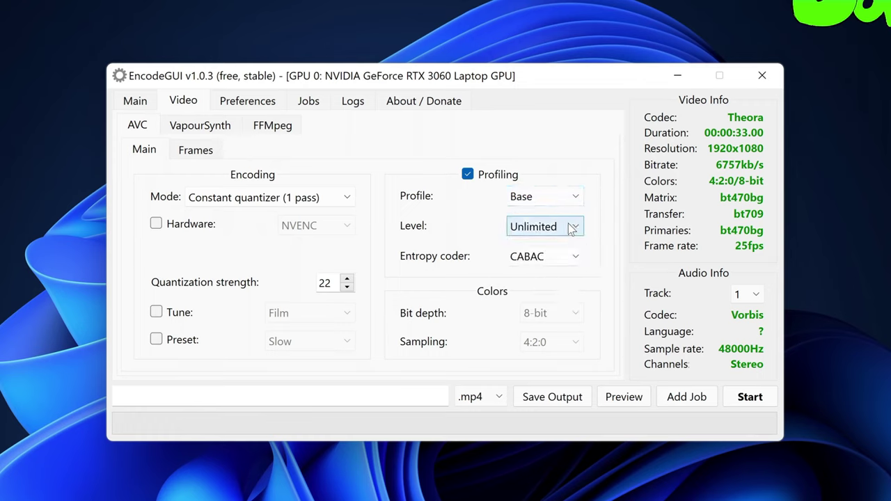
{"action": "left_click", "coordinate": [562, 258]}
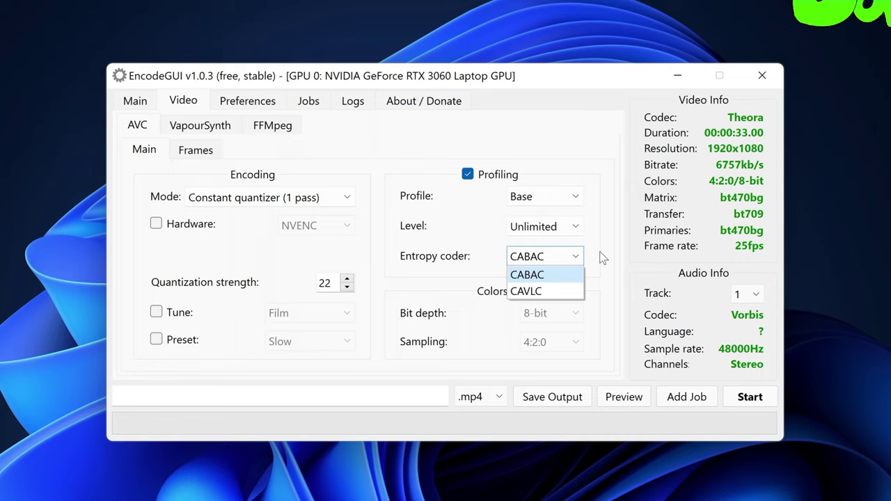
{"action": "left_click", "coordinate": [603, 258]}
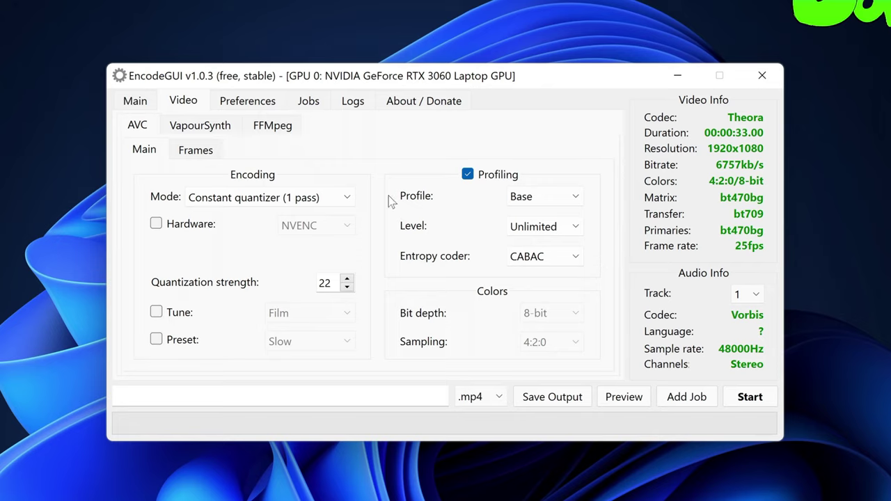
{"action": "left_click", "coordinate": [203, 153]}
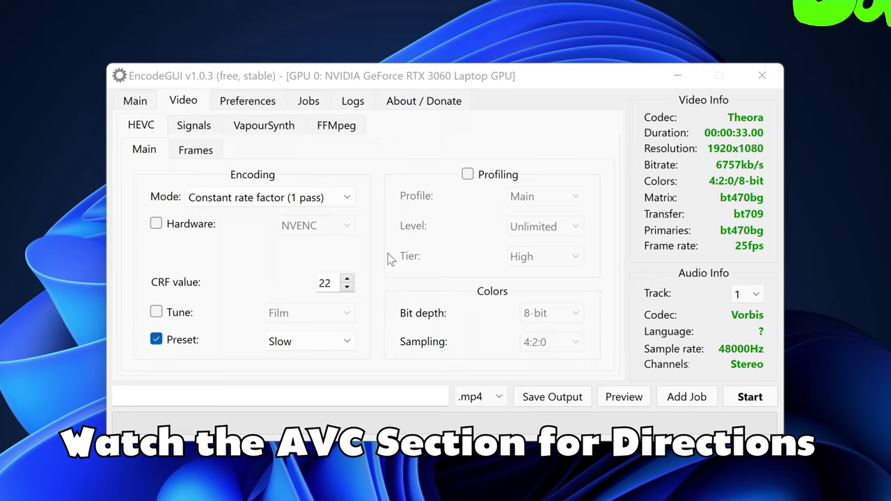
- View the HEVC Signals settings
{"action": "left_click", "coordinate": [198, 128]}
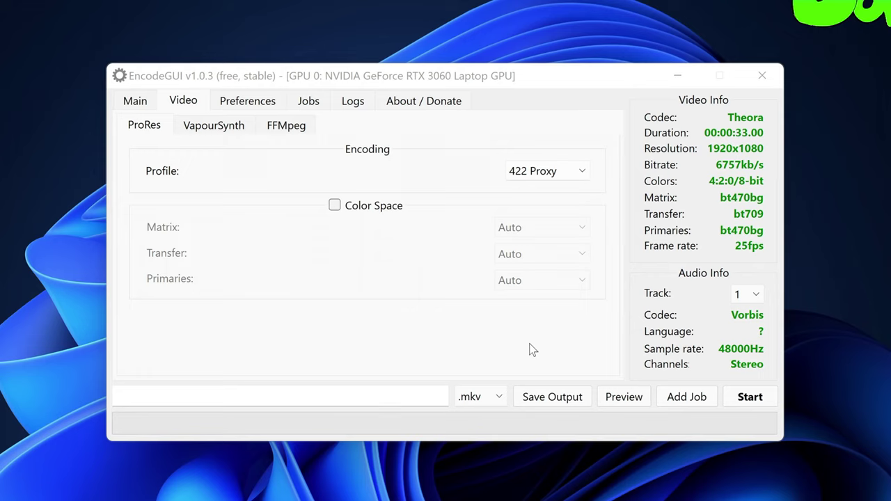
- Set the ProRes profile to 422 and enable Color Space, checking the Matrix options
{"action": "left_click", "coordinate": [550, 172]}
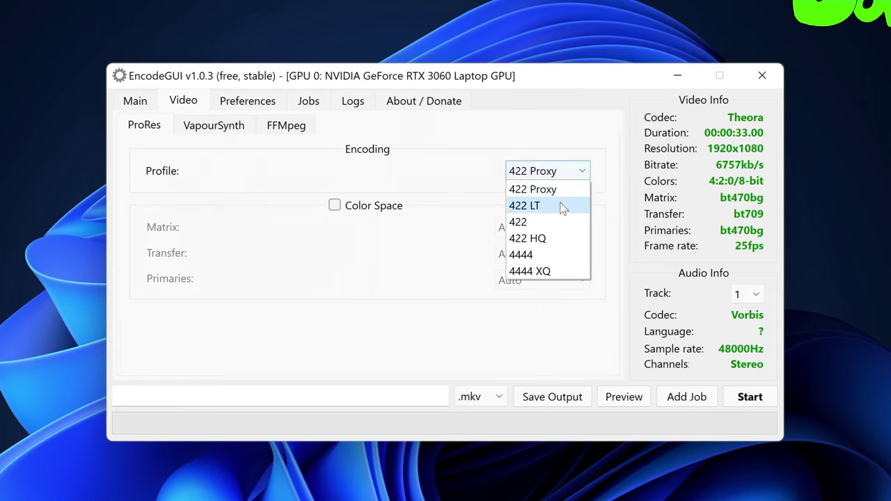
{"action": "left_click", "coordinate": [582, 231]}
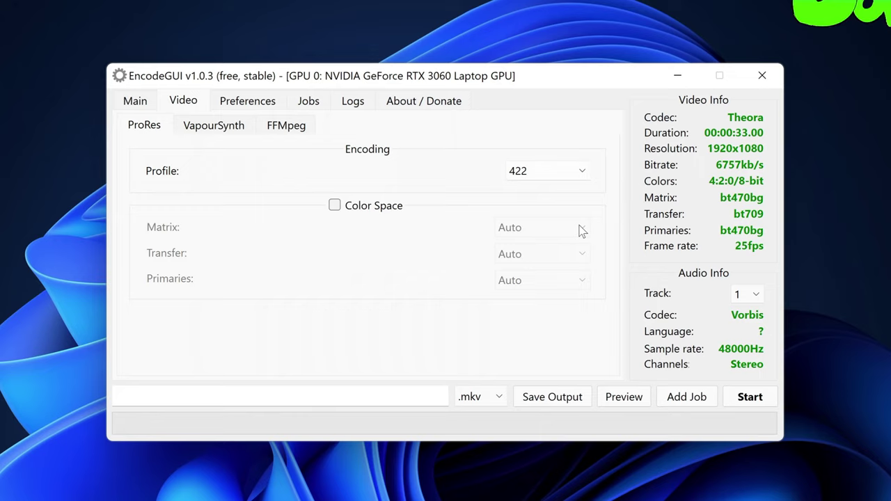
{"action": "left_click", "coordinate": [578, 170]}
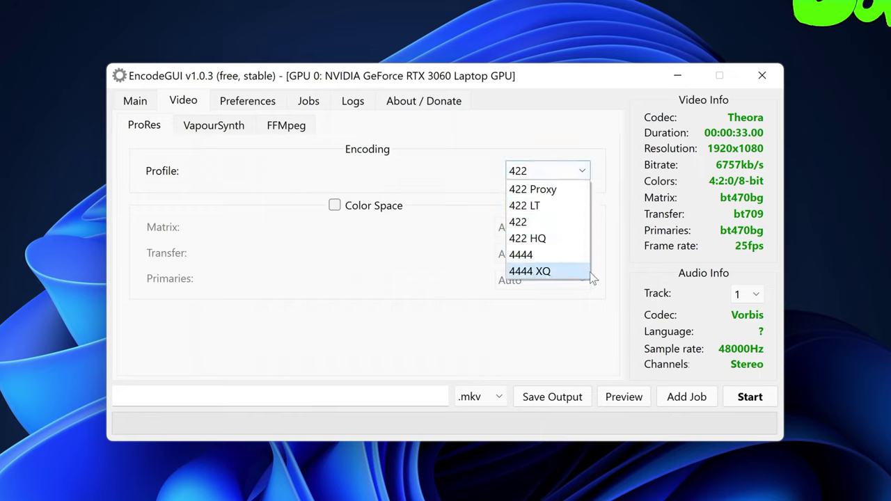
{"action": "left_click", "coordinate": [580, 324]}
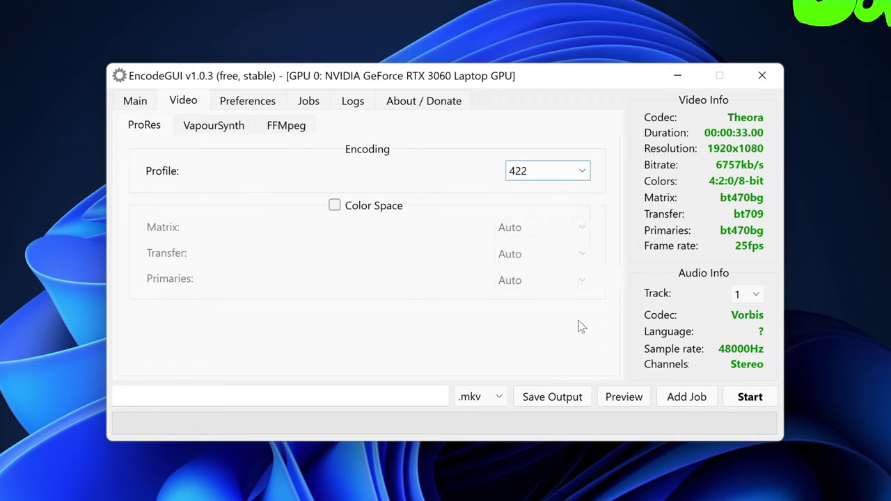
{"action": "left_click", "coordinate": [381, 209]}
{"action": "left_click", "coordinate": [559, 231]}
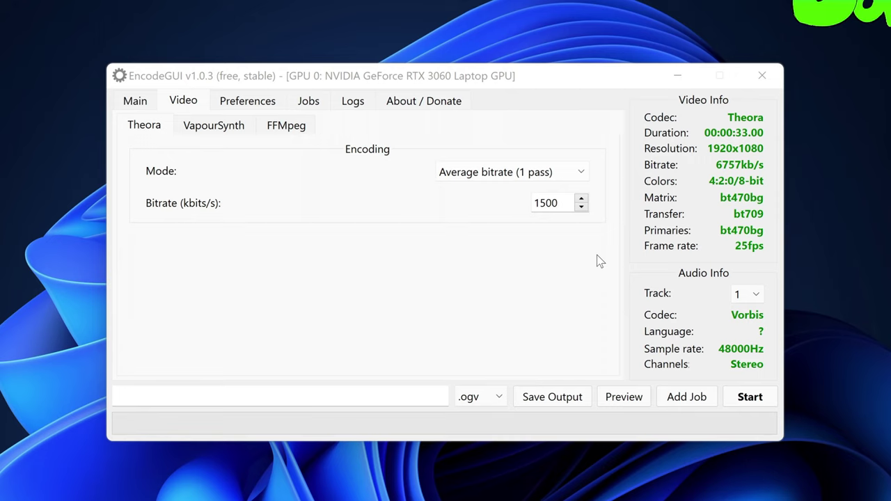
- Switch Theora to Constant Quality (1 pass) and select the quality value 6
{"action": "left_click", "coordinate": [571, 167]}
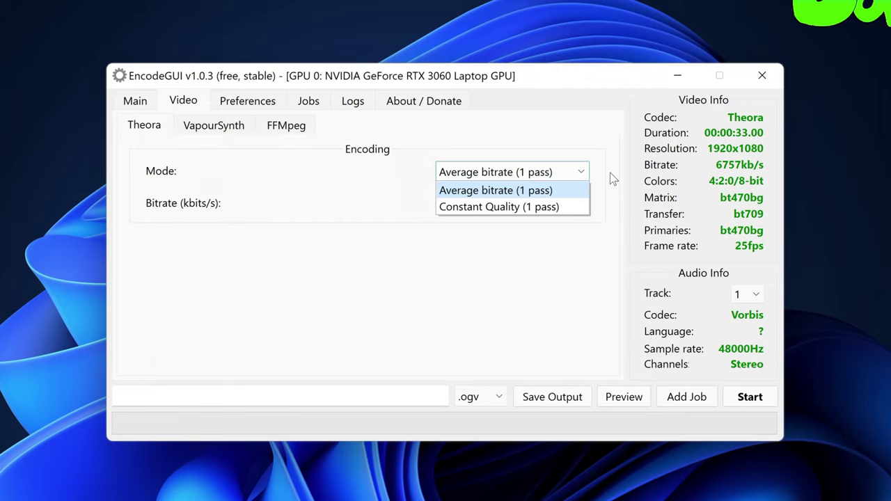
{"action": "left_click", "coordinate": [564, 207]}
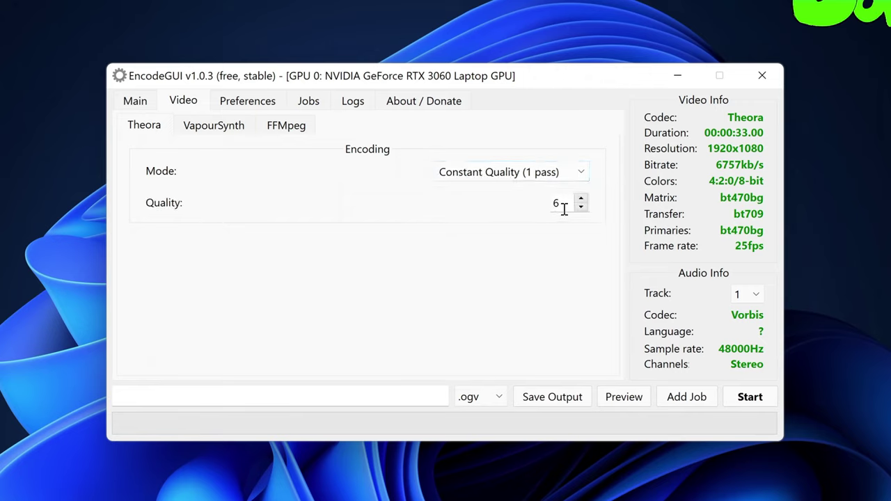
{"action": "double_click", "coordinate": [564, 208]}
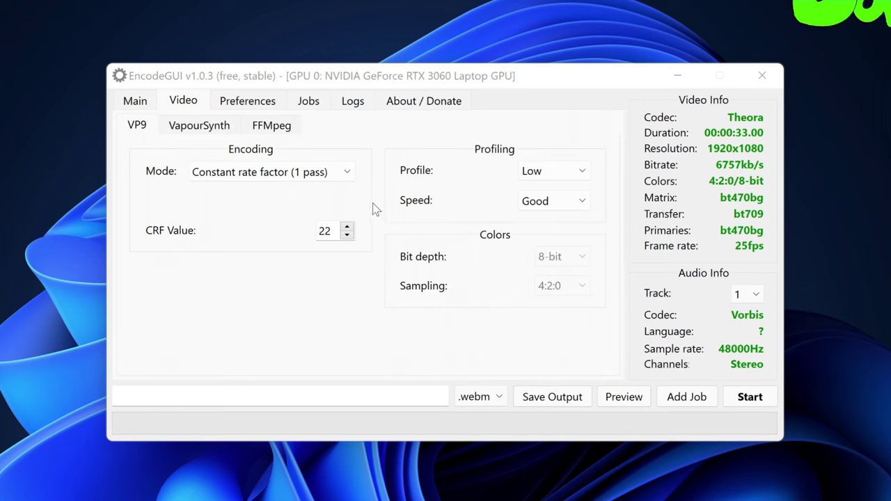
- Review the VP9 mode, profile and speed lists, keeping Low profile and Good speed
{"action": "left_click", "coordinate": [352, 174]}
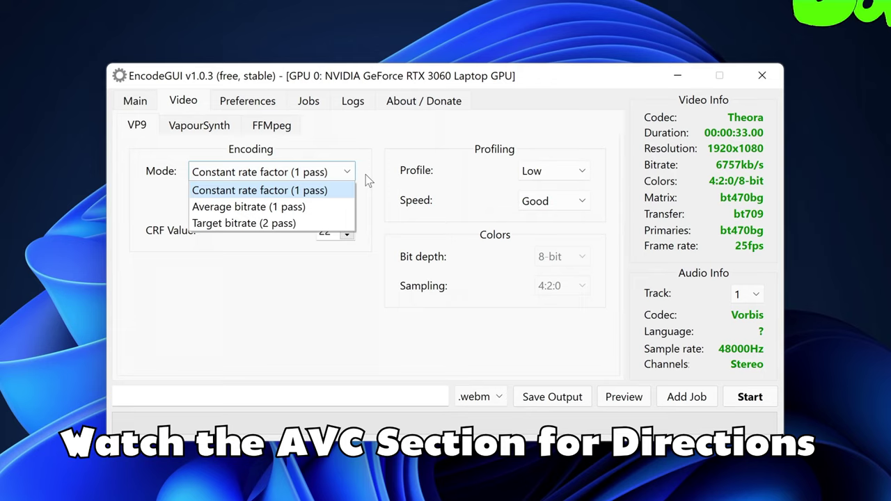
{"action": "left_click", "coordinate": [369, 180]}
{"action": "left_click", "coordinate": [578, 178]}
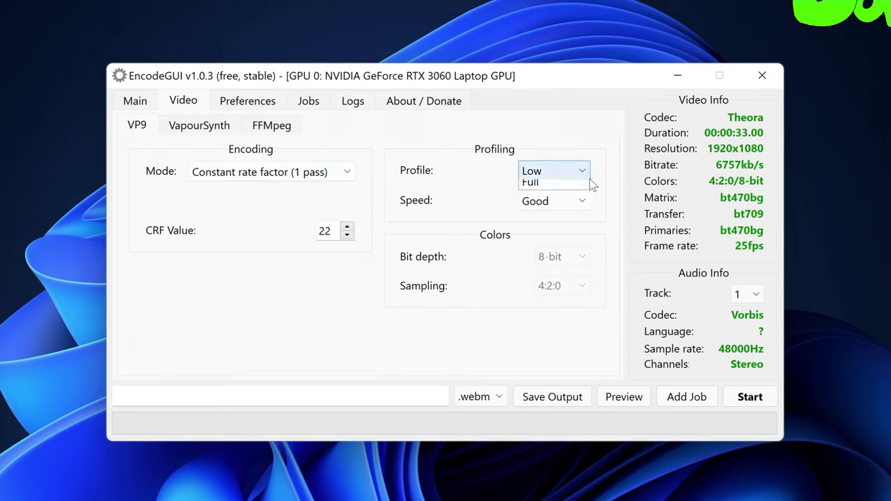
{"action": "left_click", "coordinate": [605, 181]}
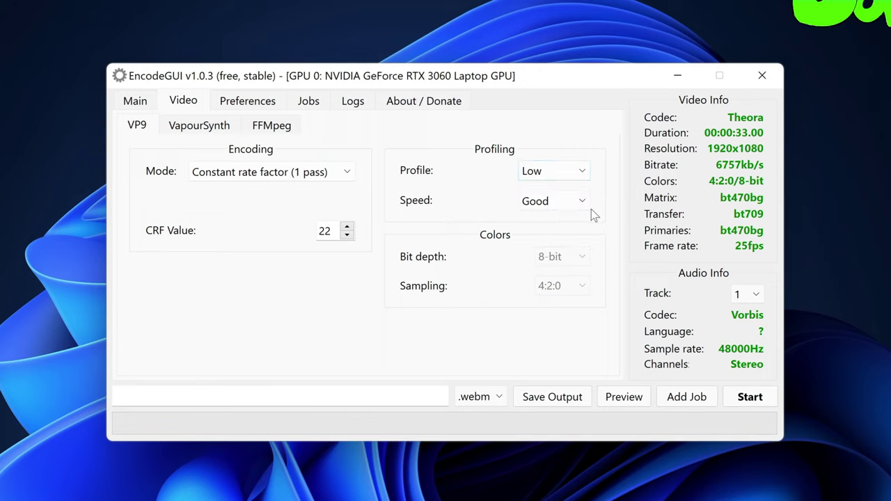
{"action": "left_click", "coordinate": [587, 209]}
{"action": "left_click", "coordinate": [611, 207]}
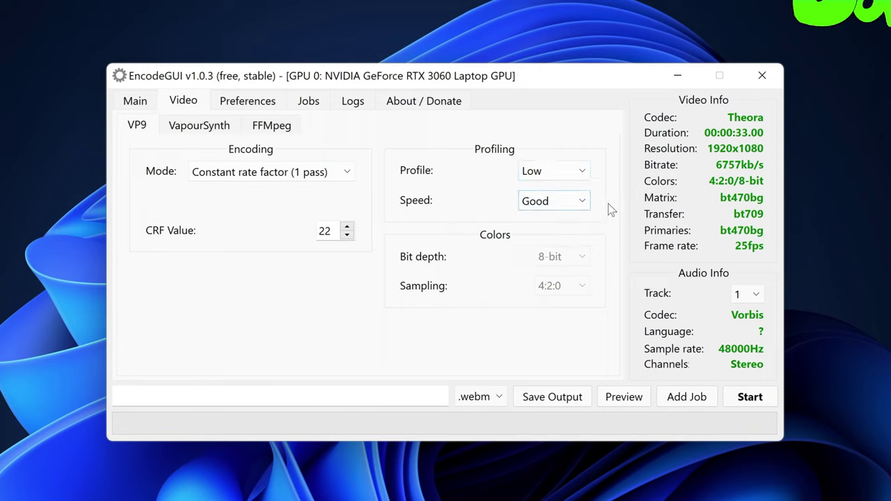
{"action": "left_click", "coordinate": [581, 174]}
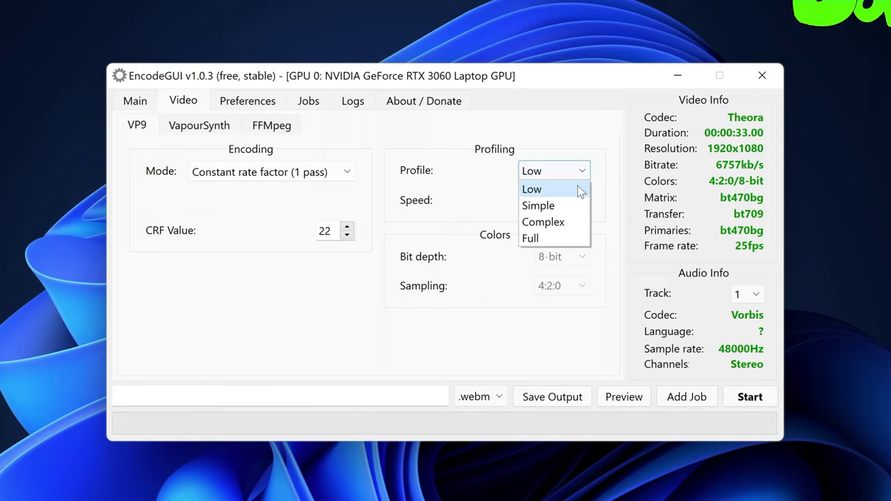
{"action": "left_click", "coordinate": [599, 224]}
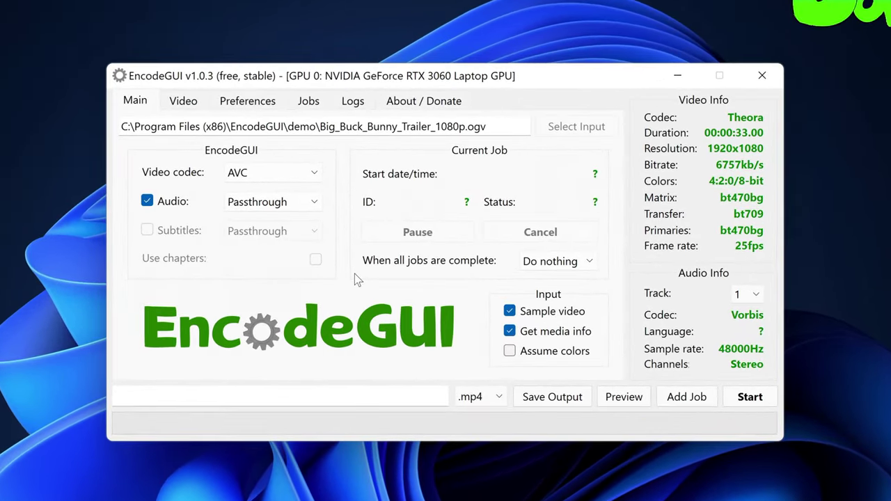
- Change audio from Passthrough to Encode, then untick the Audio checkbox
{"action": "left_click", "coordinate": [289, 204]}
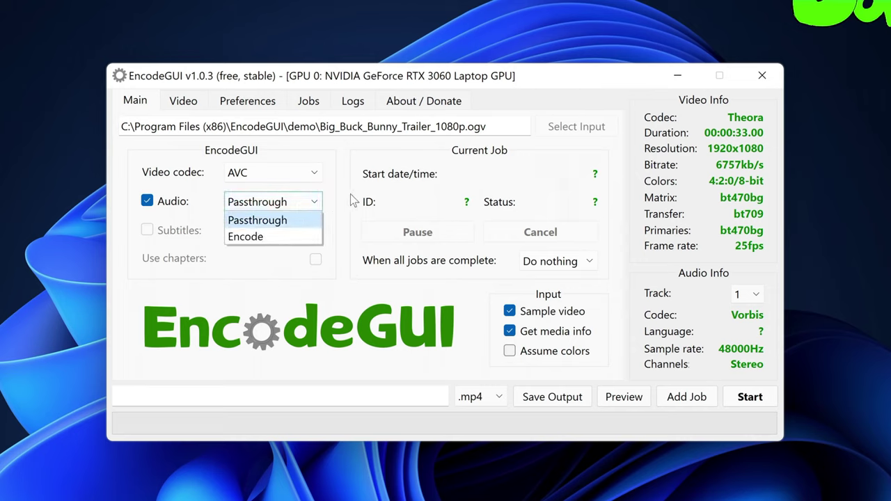
{"action": "left_click", "coordinate": [316, 237]}
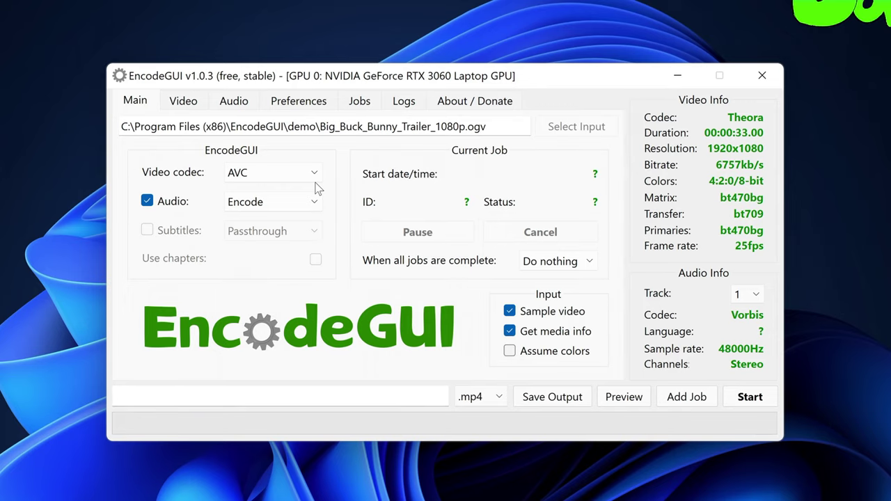
{"action": "left_click", "coordinate": [147, 201]}
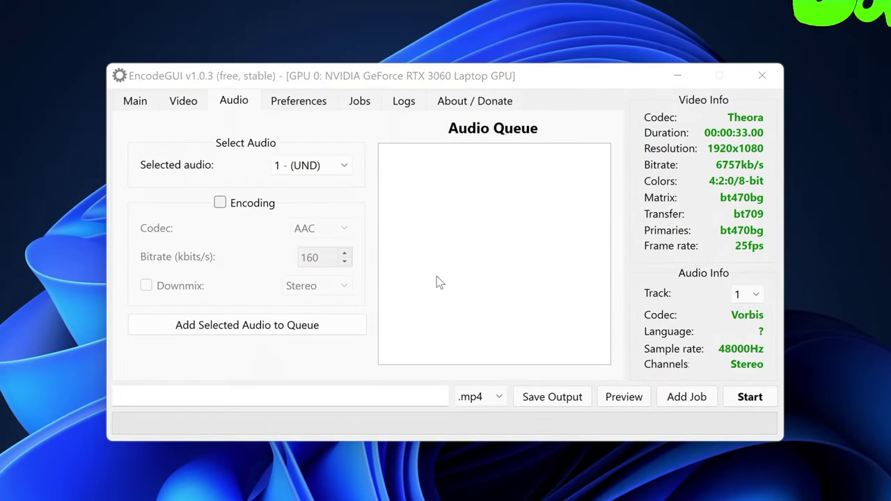
- Keep audio track 1 selected, enable its encoding and leave the codec on AAC at 160 kbit/s
{"action": "left_click", "coordinate": [345, 165]}
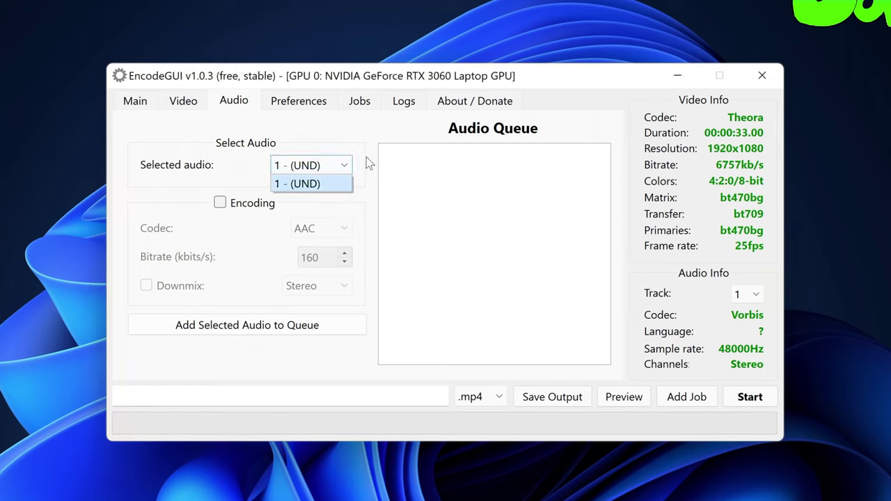
{"action": "left_click", "coordinate": [369, 163]}
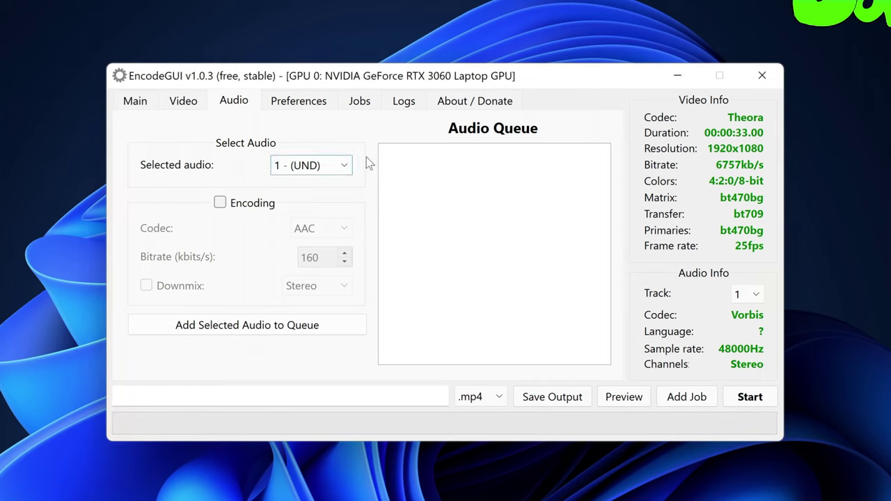
{"action": "left_click", "coordinate": [257, 208]}
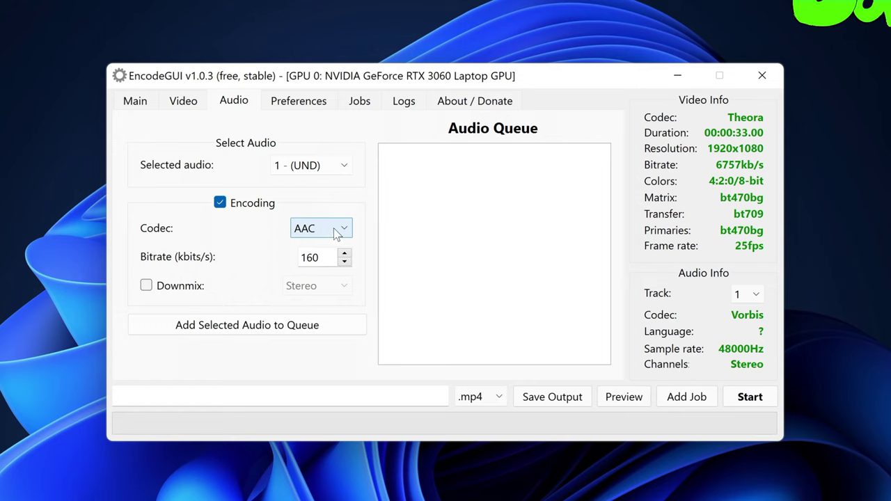
{"action": "left_click", "coordinate": [338, 230]}
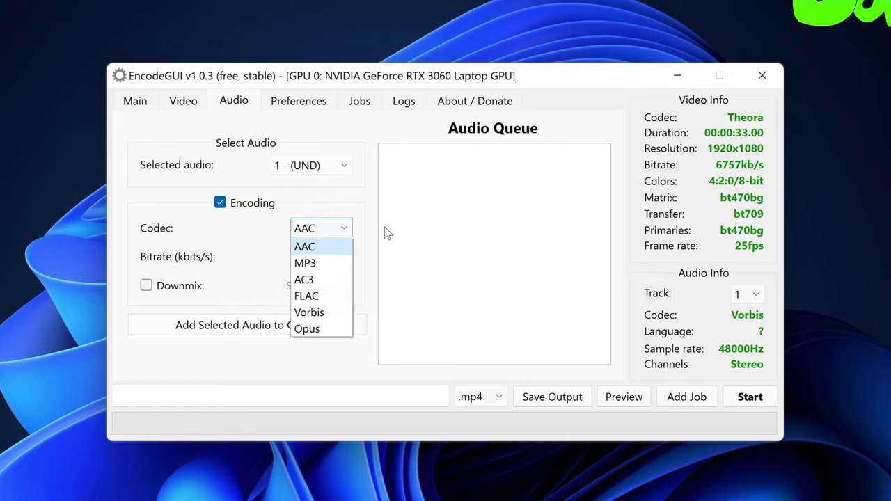
{"action": "left_click", "coordinate": [385, 228]}
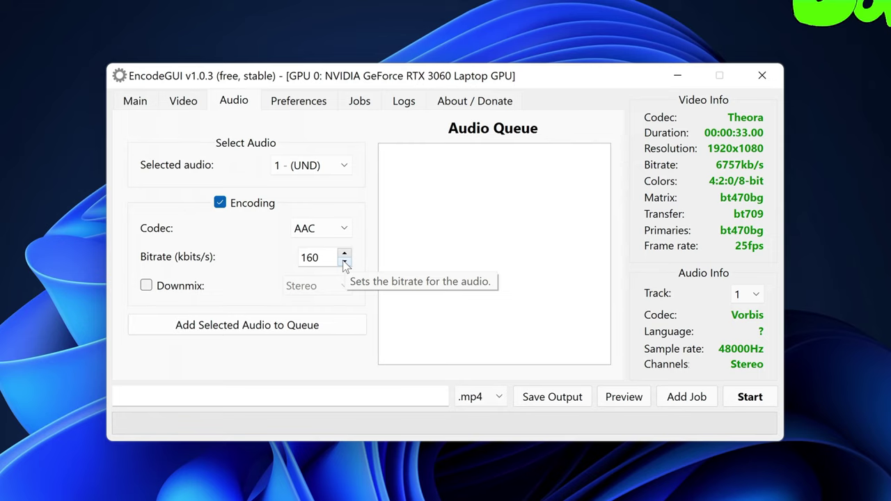
- Turn on audio downmixing with the Stereo layout
{"action": "left_click", "coordinate": [199, 288]}
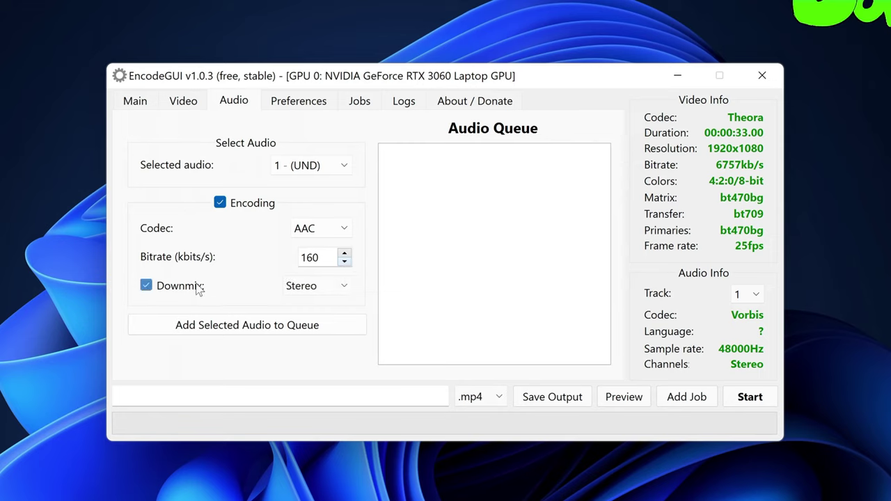
{"action": "left_click", "coordinate": [341, 287]}
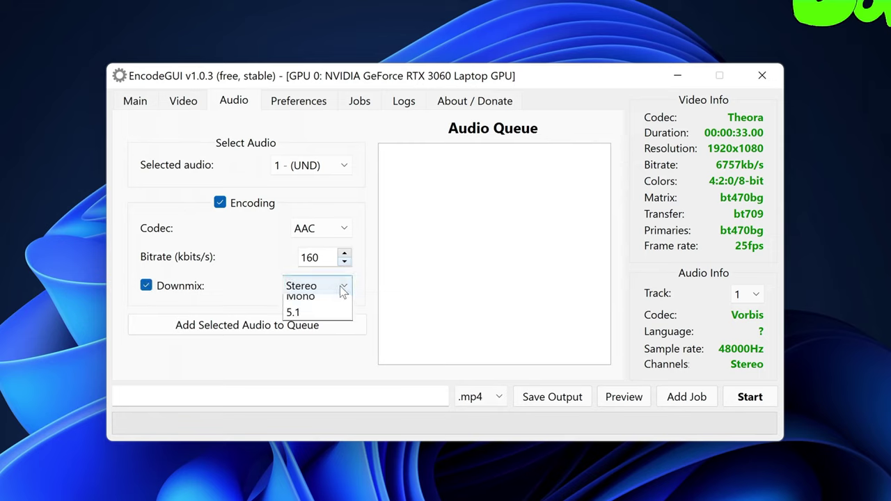
{"action": "left_click", "coordinate": [383, 284]}
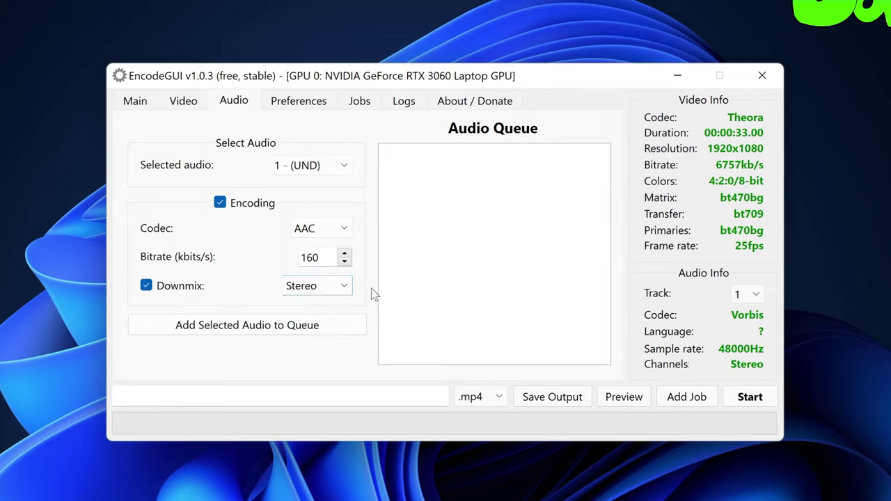
- Add track 1 as an AAC entry to the audio queue, leaving it queued
{"action": "left_click", "coordinate": [323, 324]}
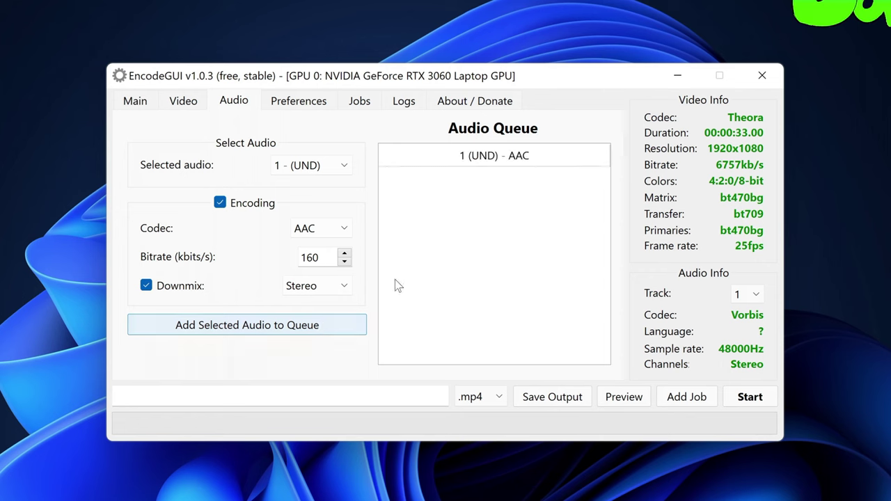
{"action": "right_click", "coordinate": [510, 154]}
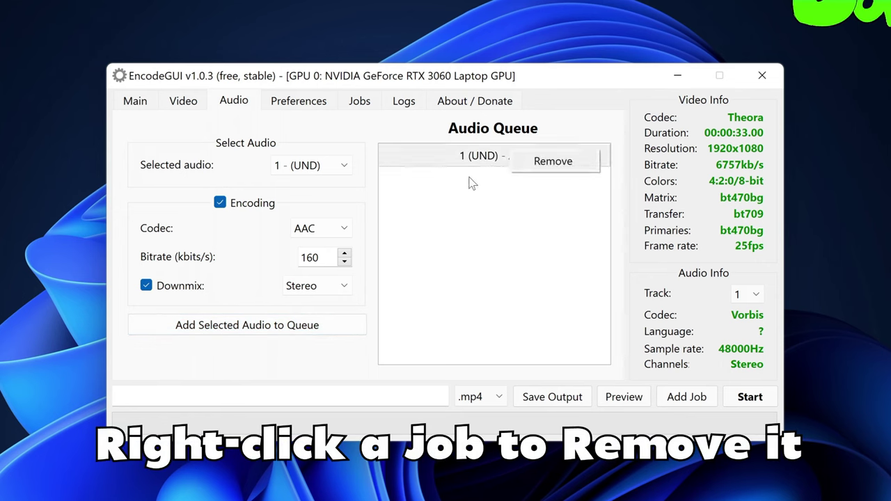
{"action": "left_click", "coordinate": [469, 181]}
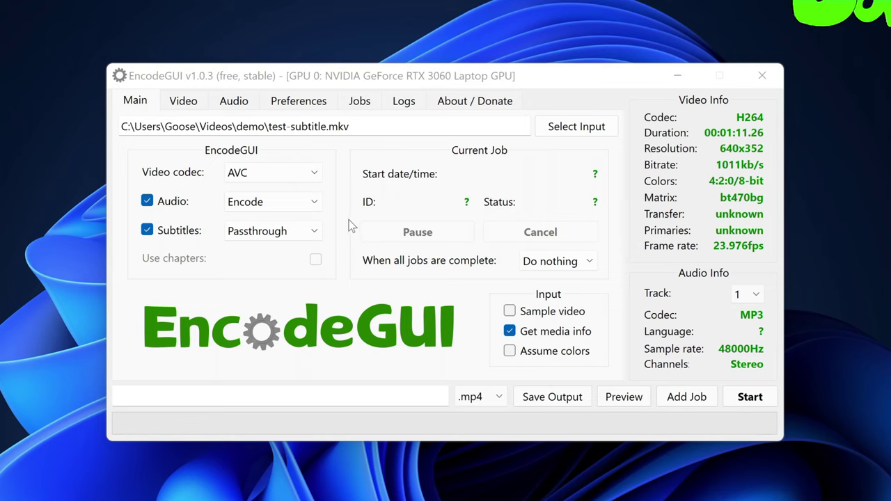
- Change the Subtitles option for test-subtitle.mkv from Passthrough to Auto encode
{"action": "left_click", "coordinate": [307, 232]}
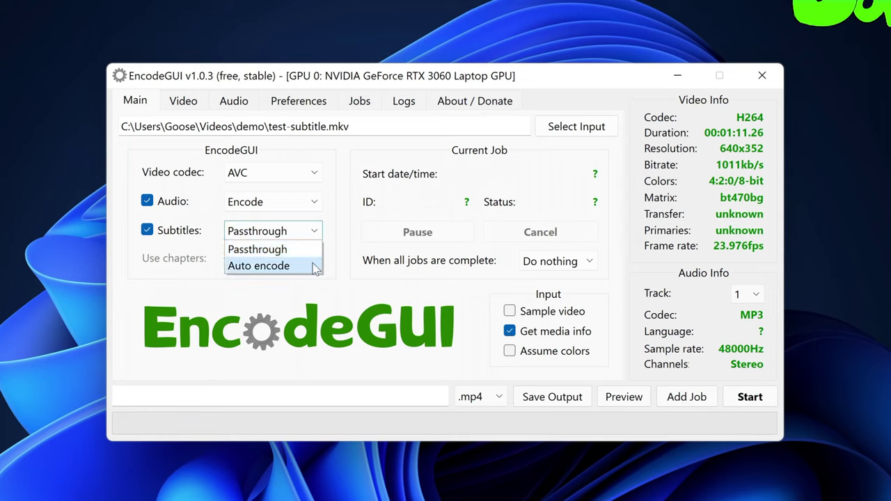
{"action": "left_click", "coordinate": [316, 269]}
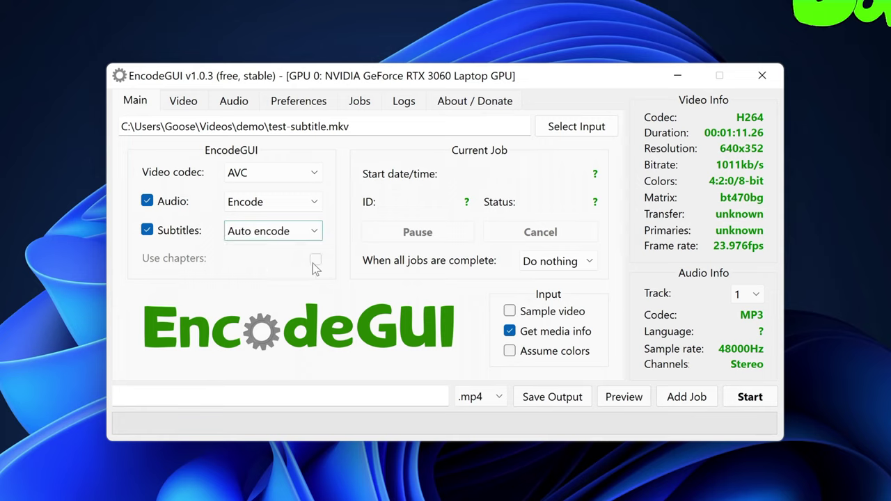